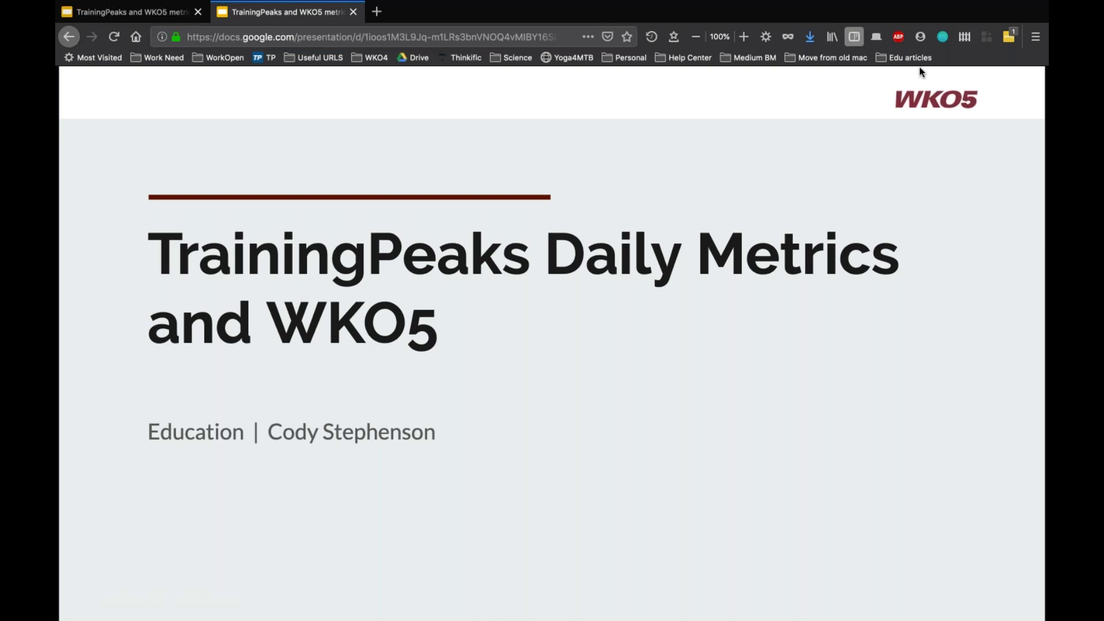
Advance from the title slide to the slide about muted attendees and typing questions
key("Right")
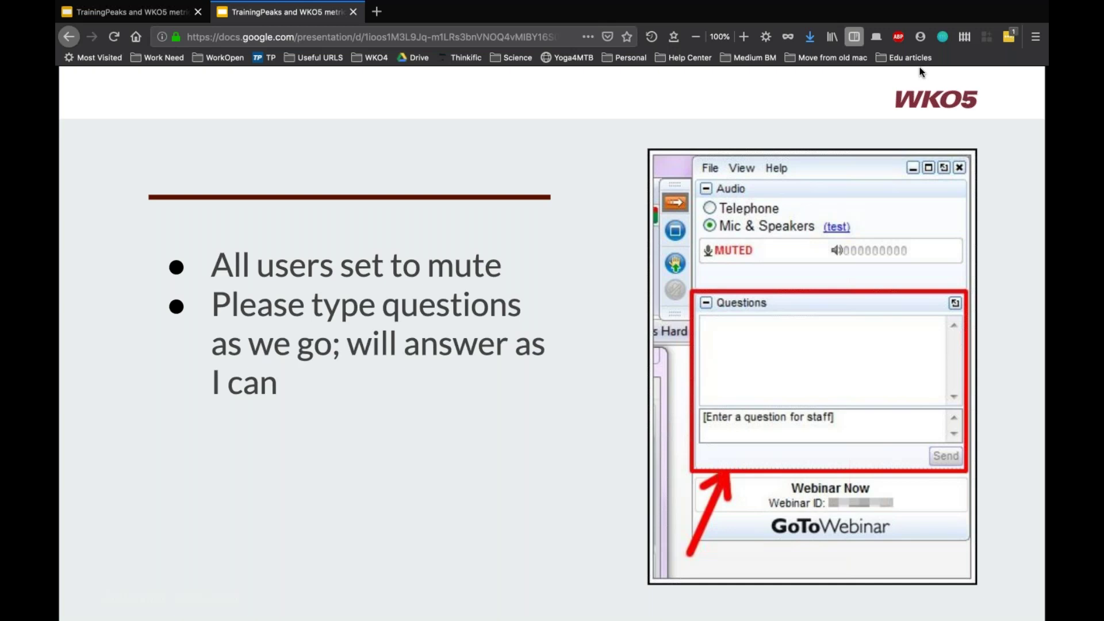
Go to slide 3, 'Entering Metrics in TP (3 ways)', covering web, mobile and third-party sync
key("Right")
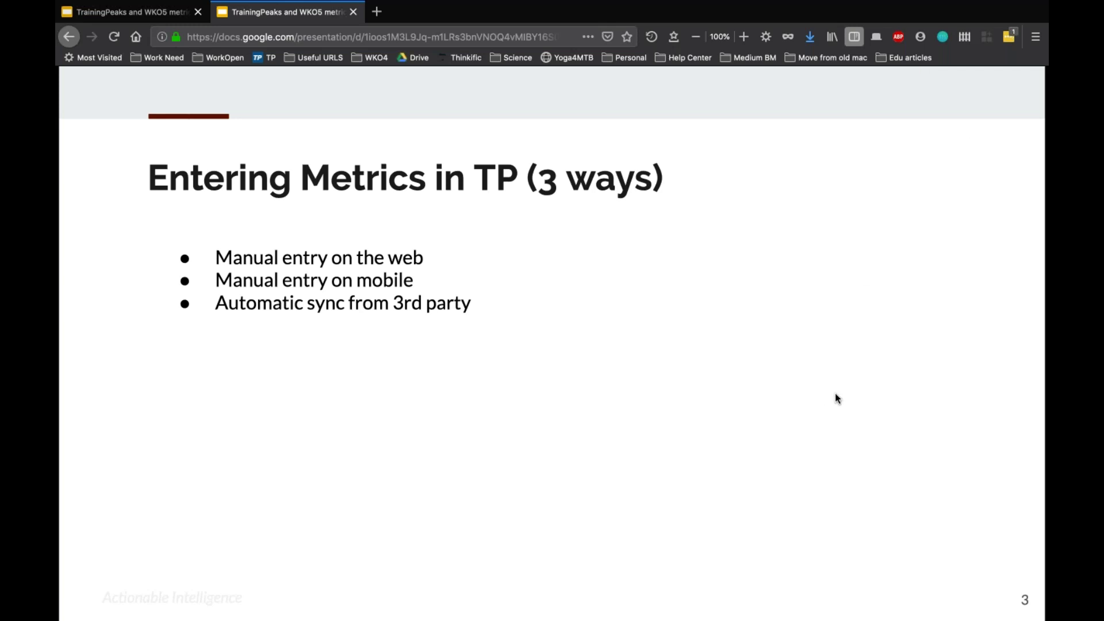
Go to slide 4, 'Available Metrics', listing subjective, health, body composition, recovery and menstruation metrics
key("Right")
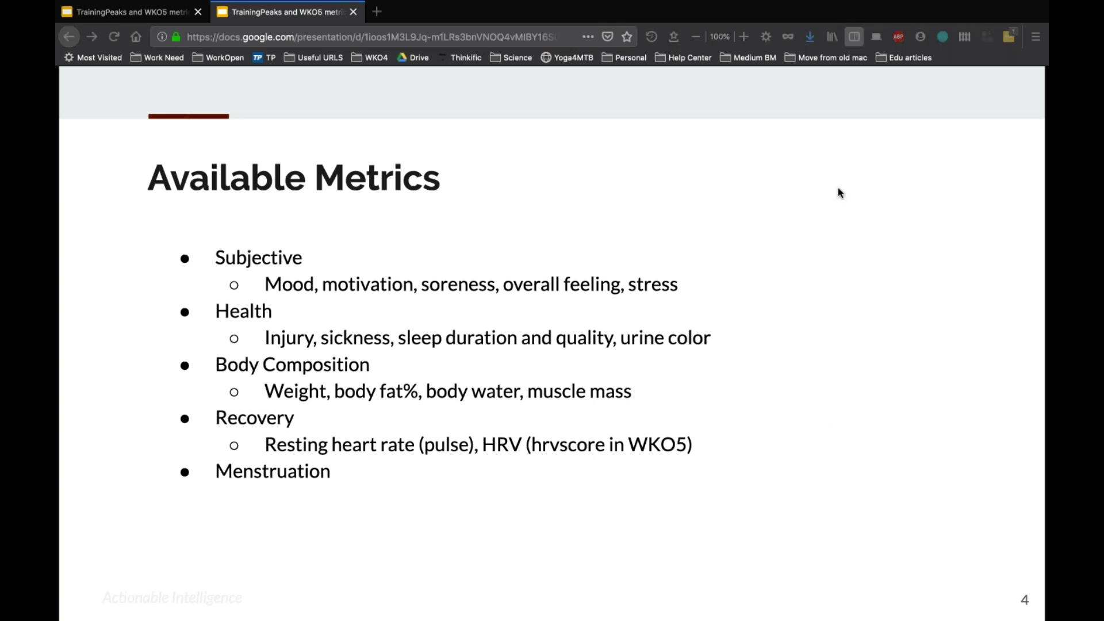
Go to slide 5, 'Automatic Metric sync', listing HRV4Training, EliteHRV, Fitbit, Whoop, Garmin Health and others
left_click(620, 214)
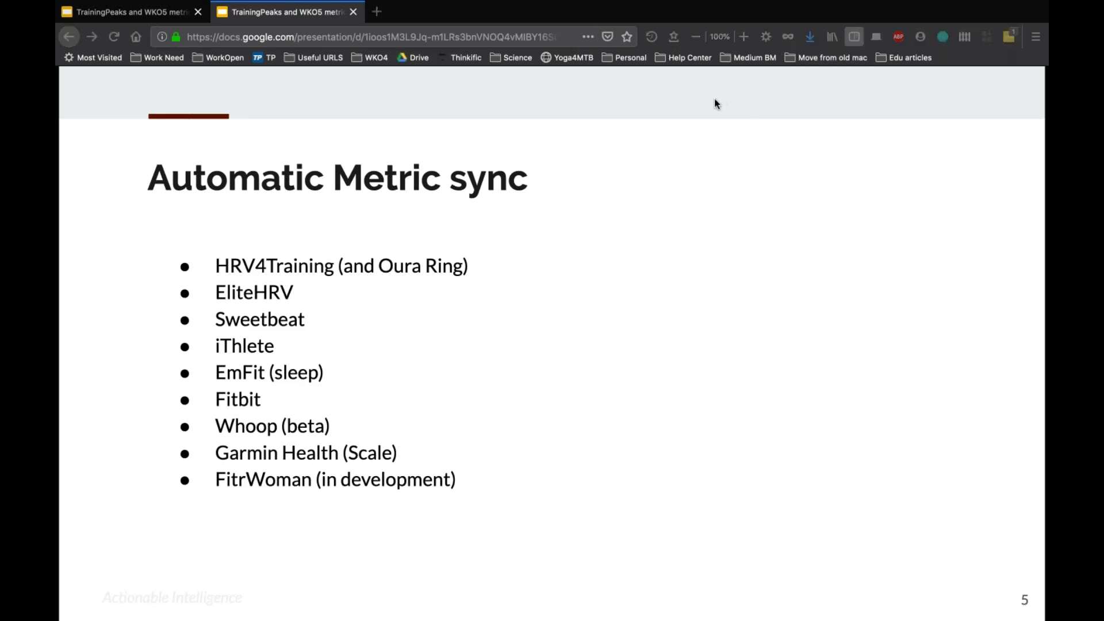
left_click(1037, 38)
key("Right")
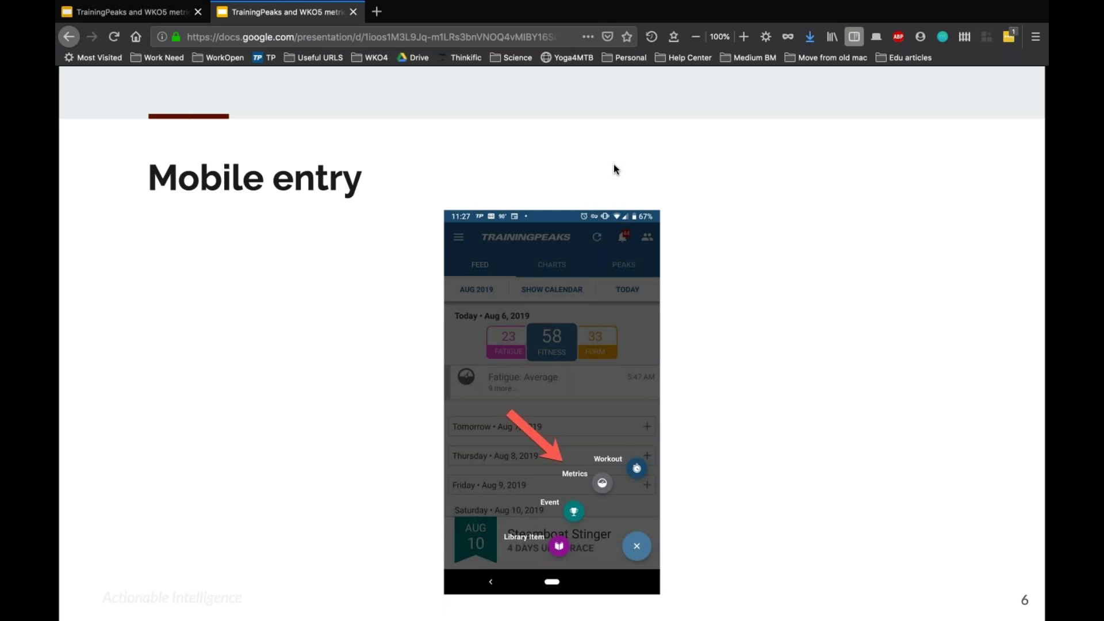
Go to slide 7, 'Q&A', with Additional Resources links on metric entry and Garmin Health sync
key("Right")
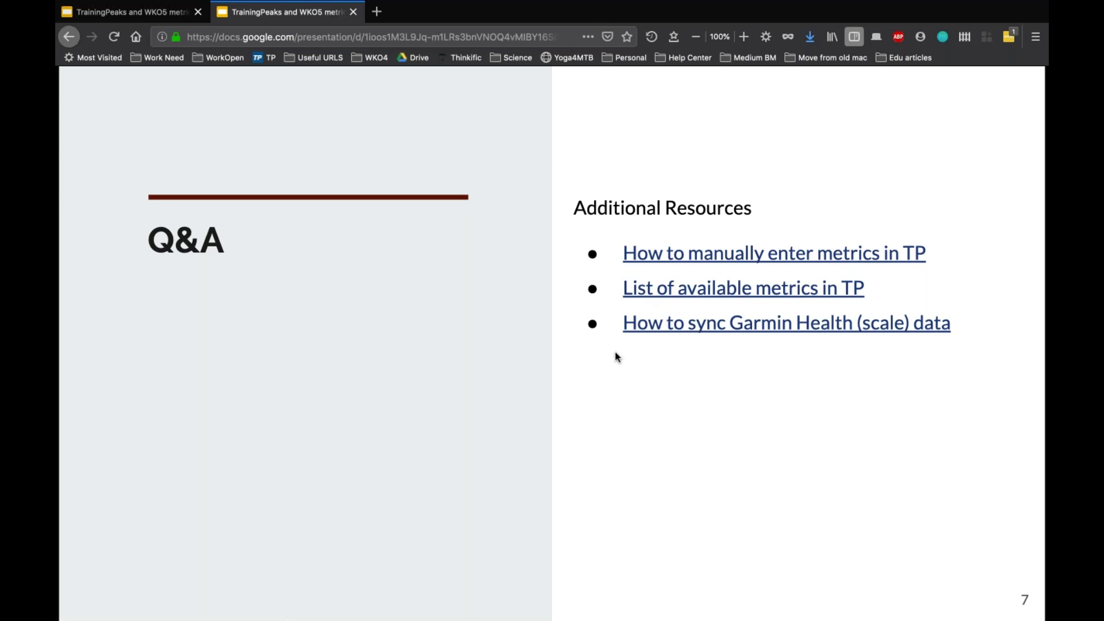
Switch to the TrainingPeaks August 2019 calendar showing HRV 9.6 and 8.7 on 5–6 August
key("ctrl+Right")
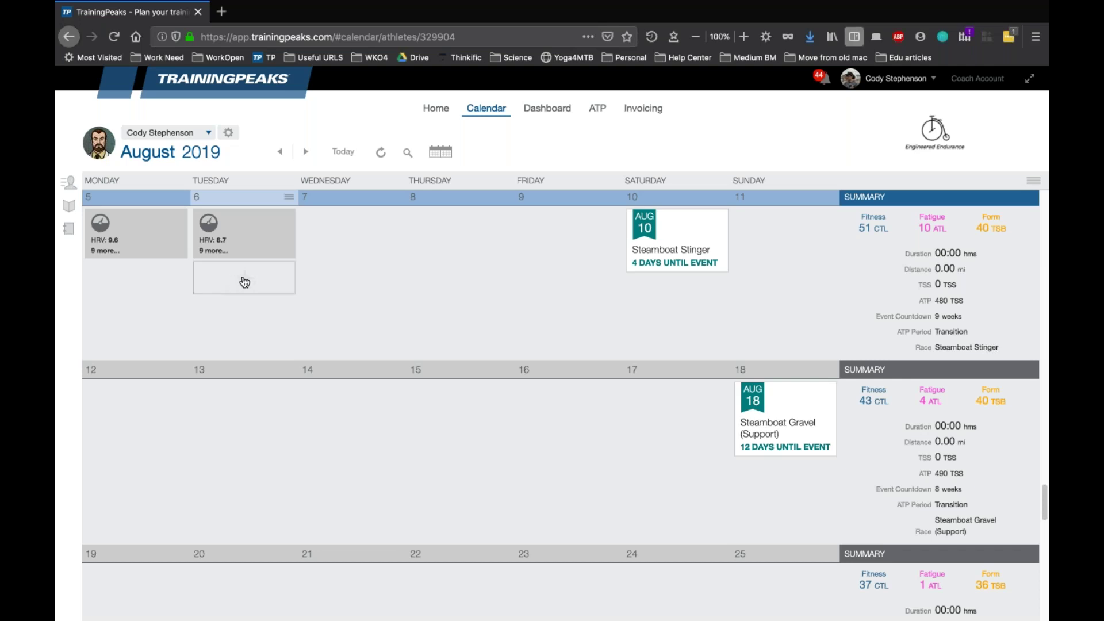
left_click(244, 282)
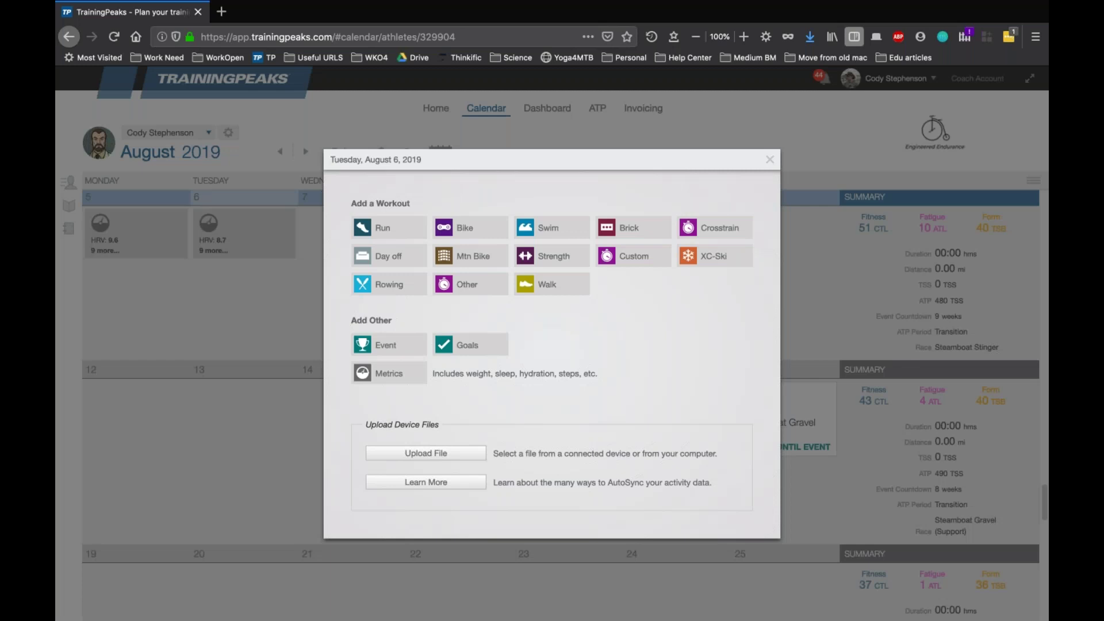
left_click(388, 378)
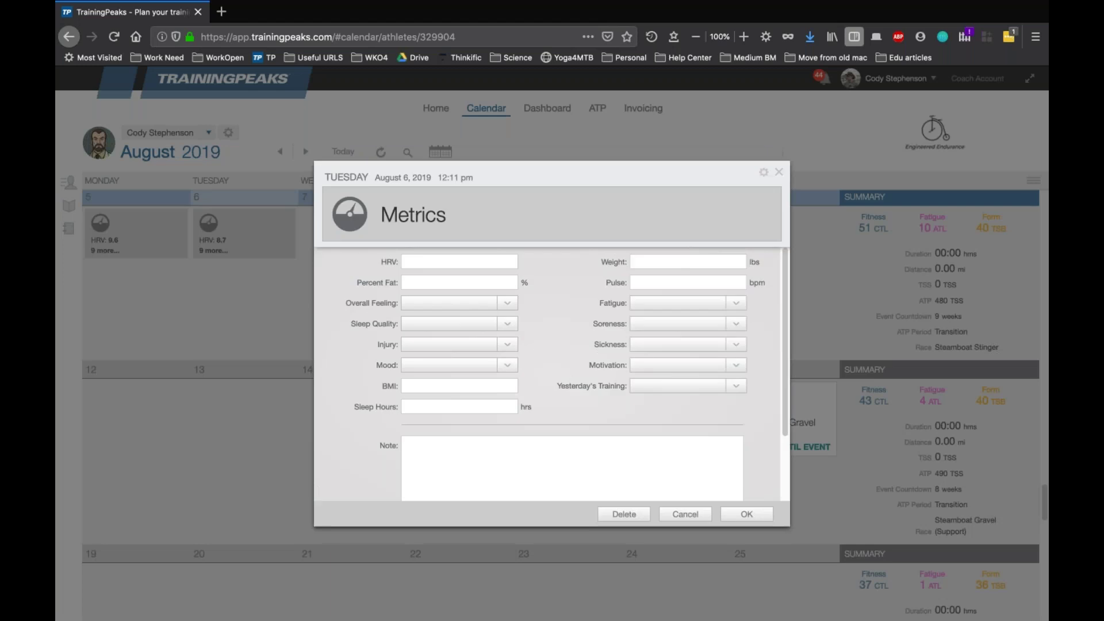
left_click(694, 516)
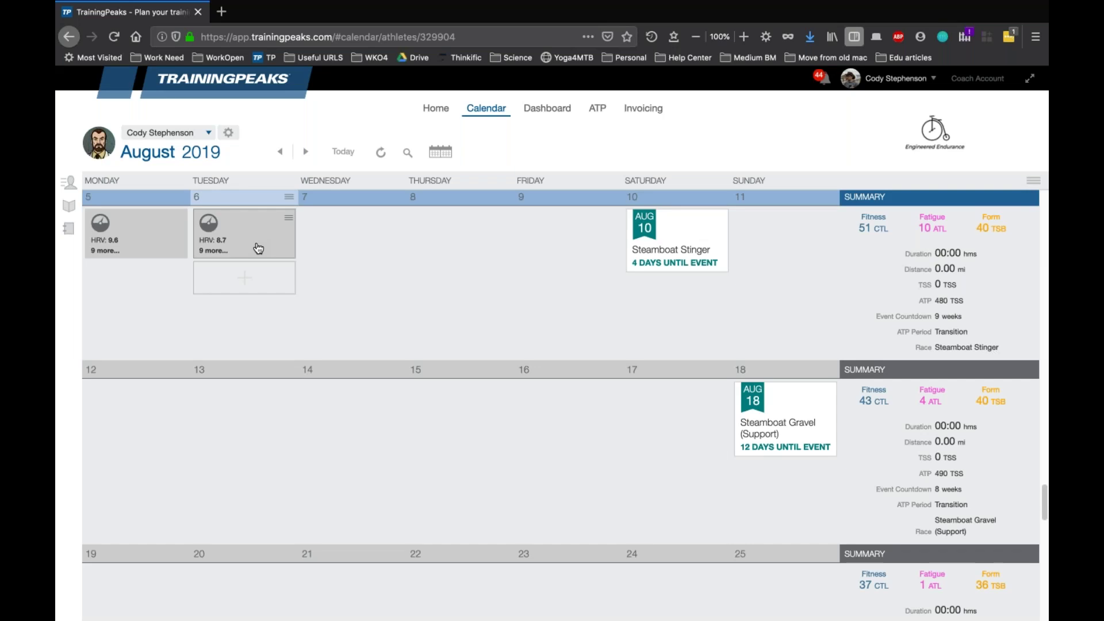
Enter a weight of 140 lbs in Tuesday's August 6 metrics entry and save it
left_click(273, 241)
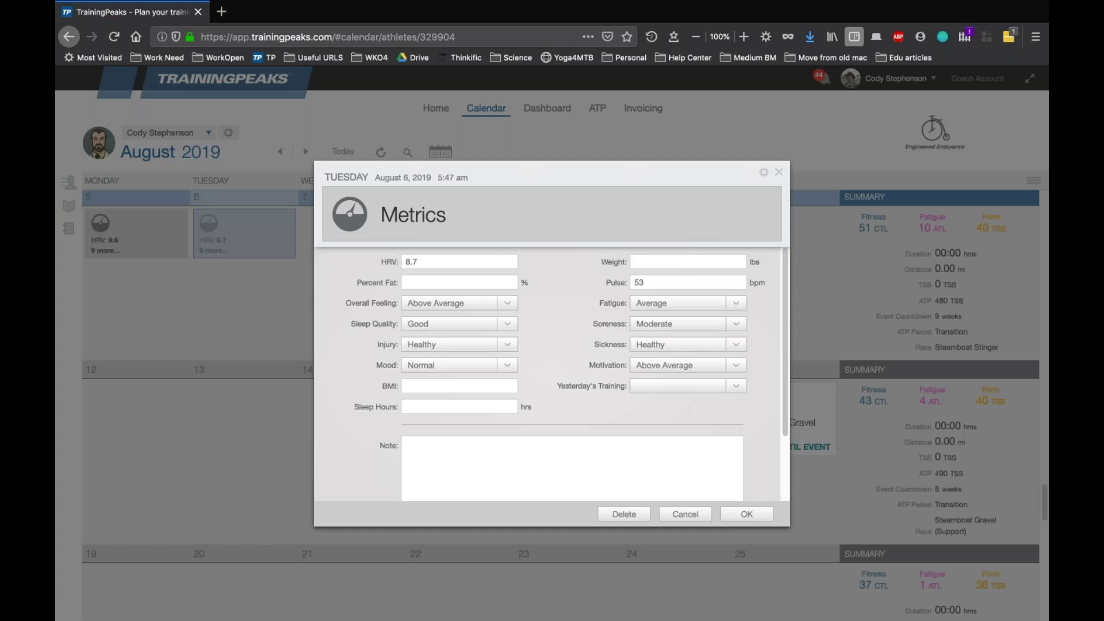
left_click(700, 262)
type("140")
left_click(747, 514)
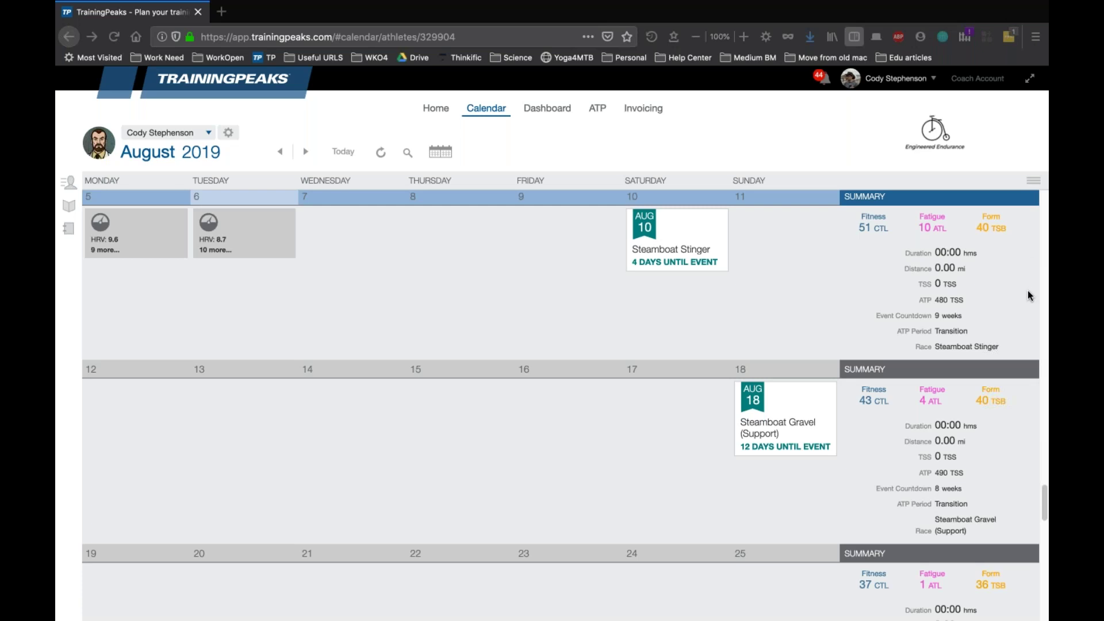
left_click(1038, 183)
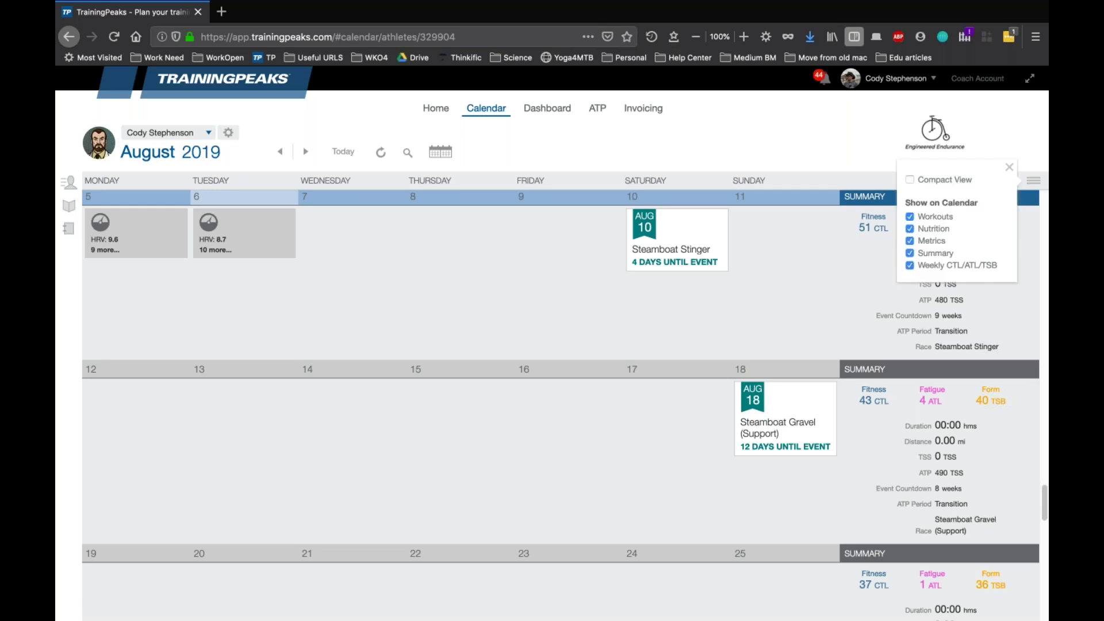
left_click(910, 241)
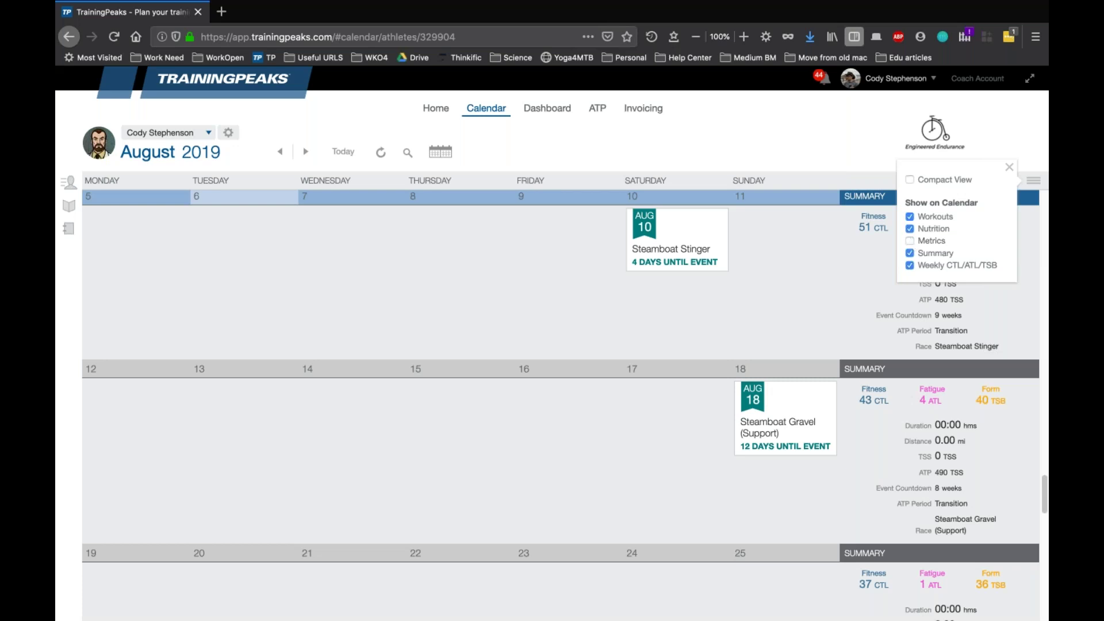
left_click(912, 242)
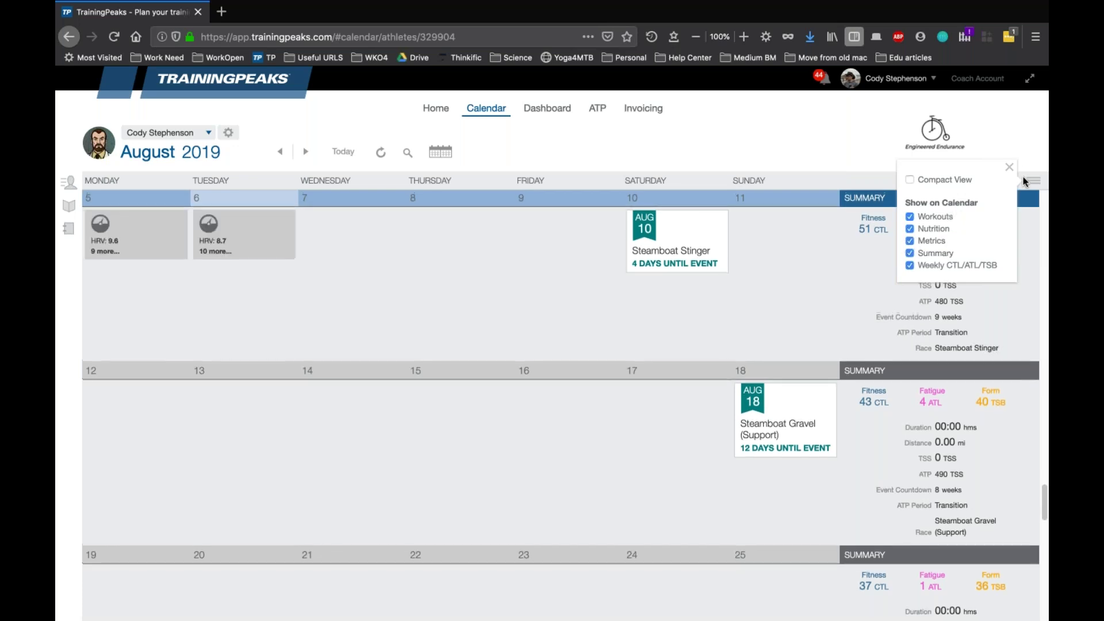
left_click(1013, 168)
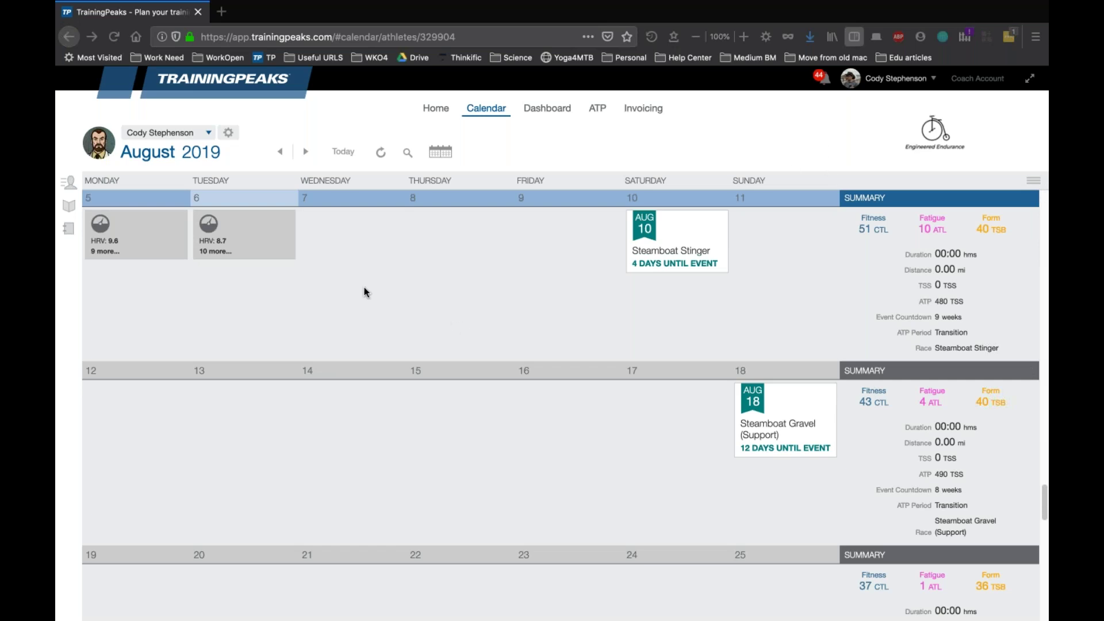
mouse_move(241, 237)
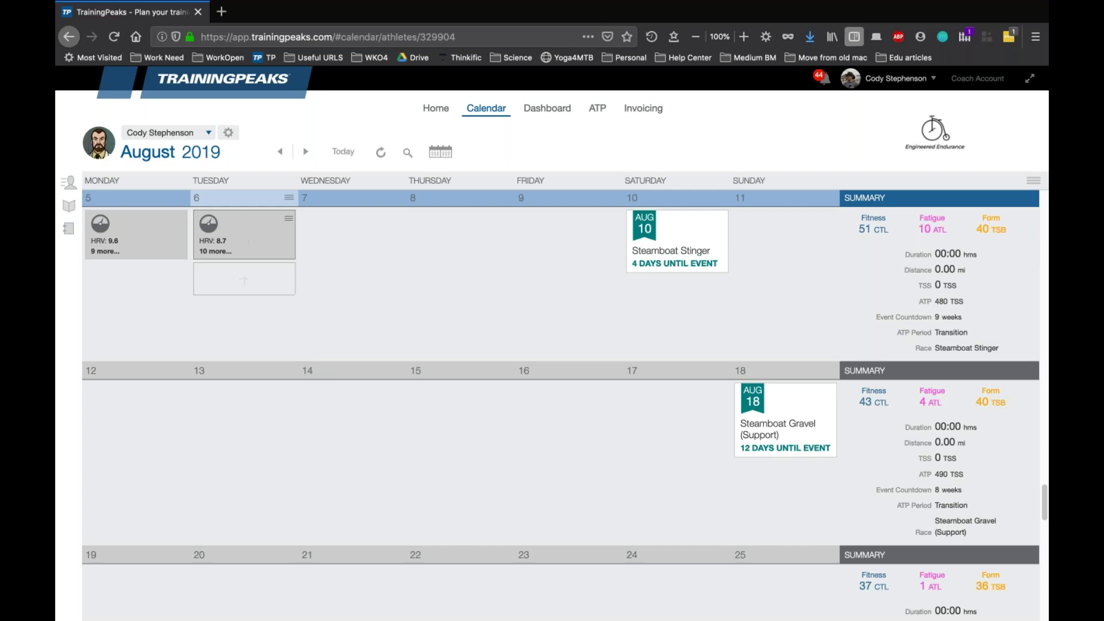
Open the metrics entry for Tuesday, August 6
left_click(247, 225)
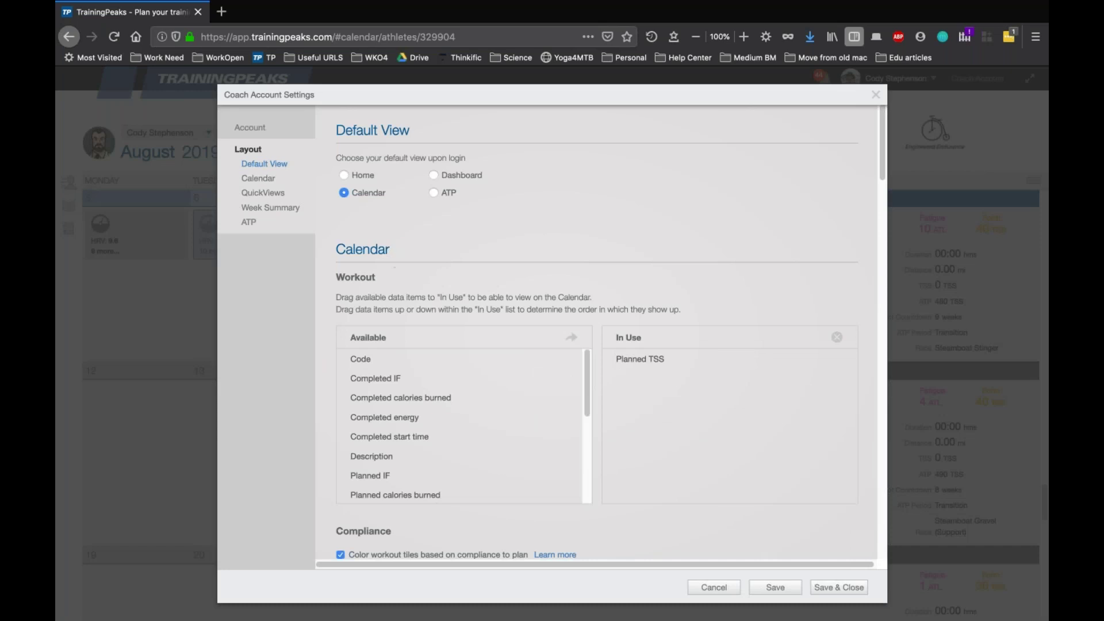
Scroll the Coach Account Settings down to the QuickViews Metrics available and in-use lists
scroll(596, 331, "down", 10)
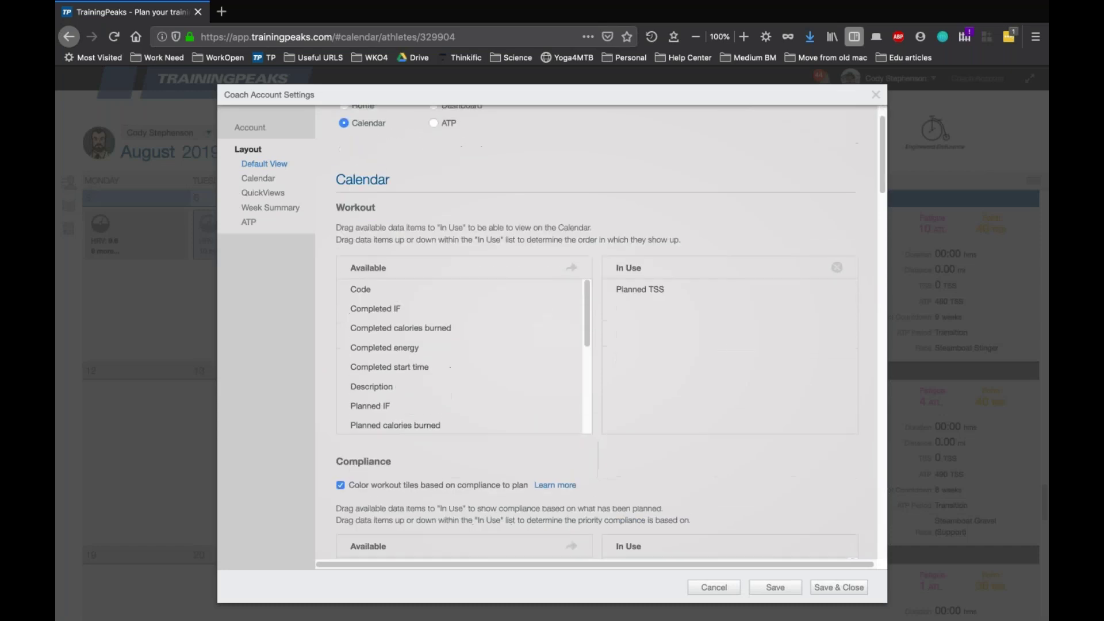
scroll(461, 209, "down", 10)
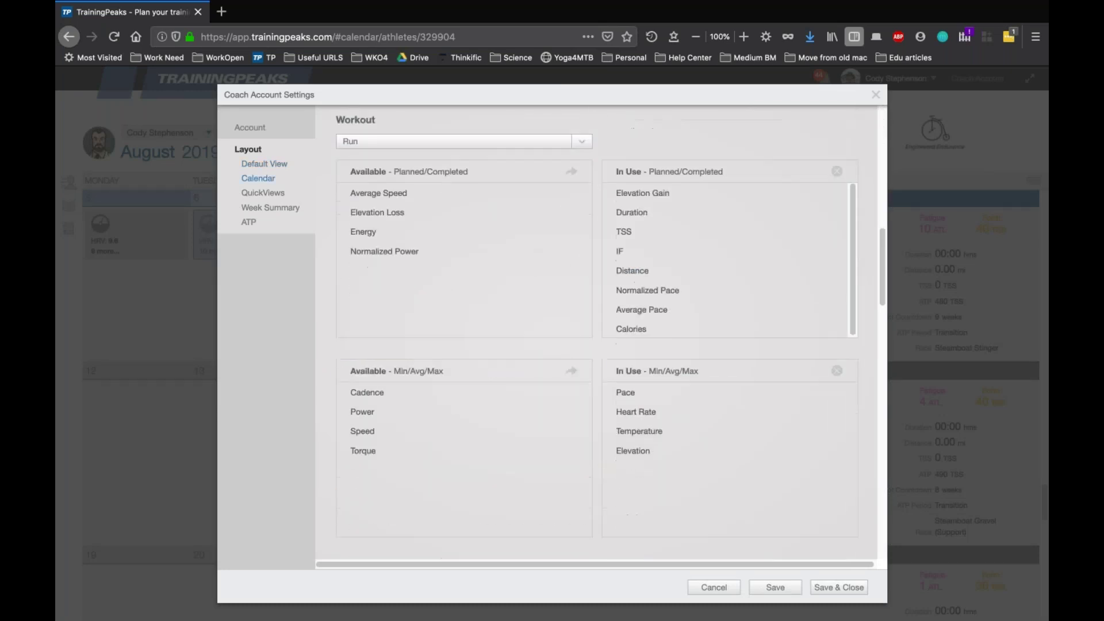
scroll(420, 242, "up", 3)
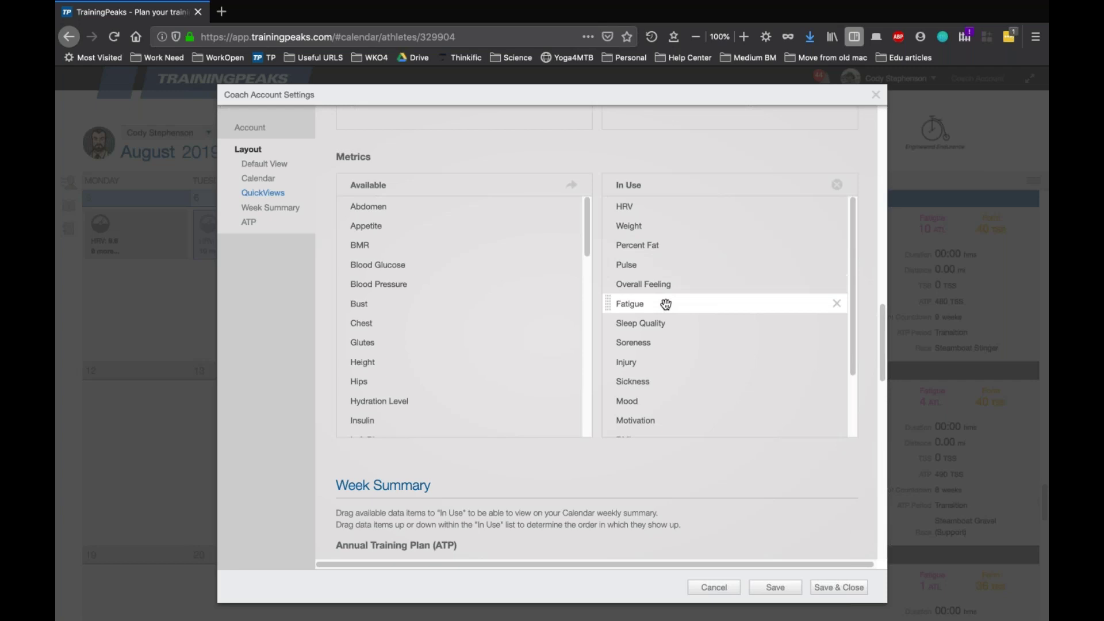
scroll(666, 304, "down", 2)
scroll(665, 303, "up", 1)
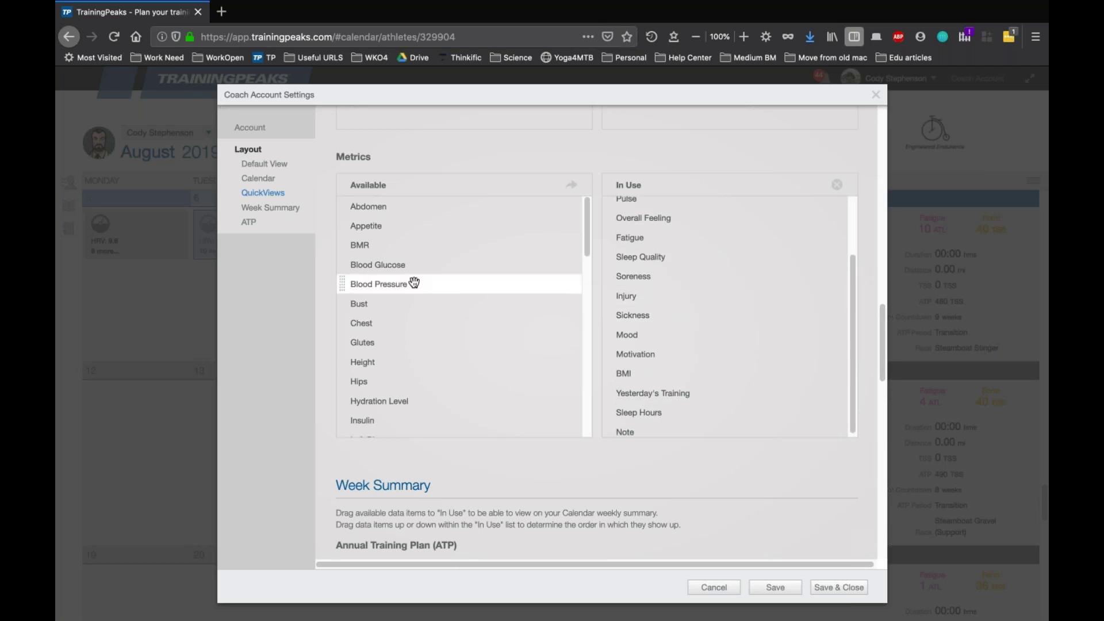
scroll(420, 301, "down", 5)
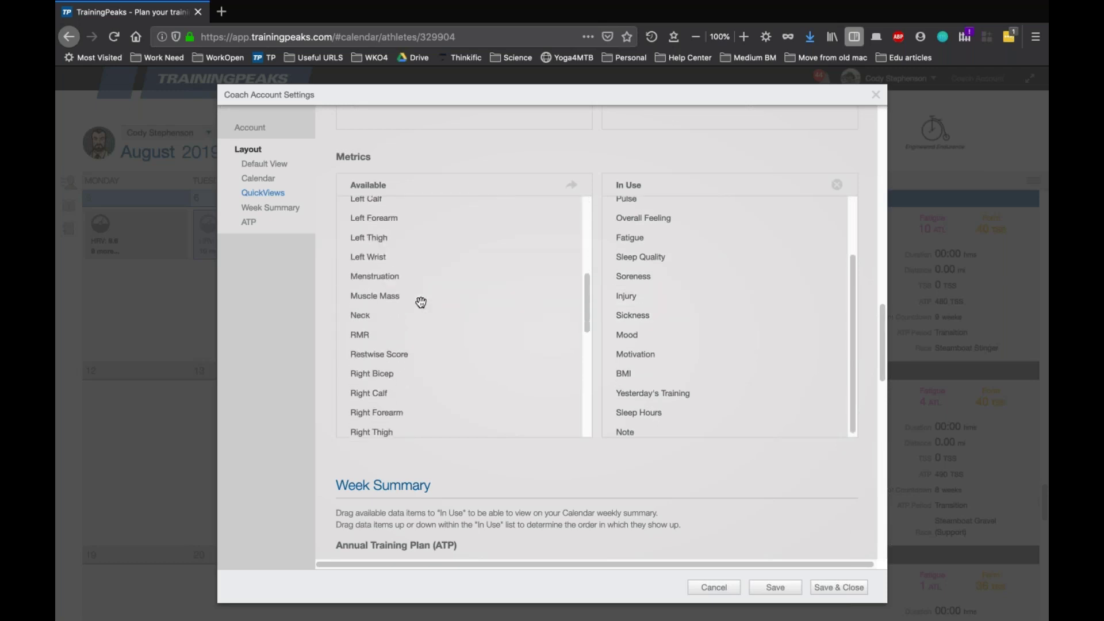
scroll(421, 302, "down", 5)
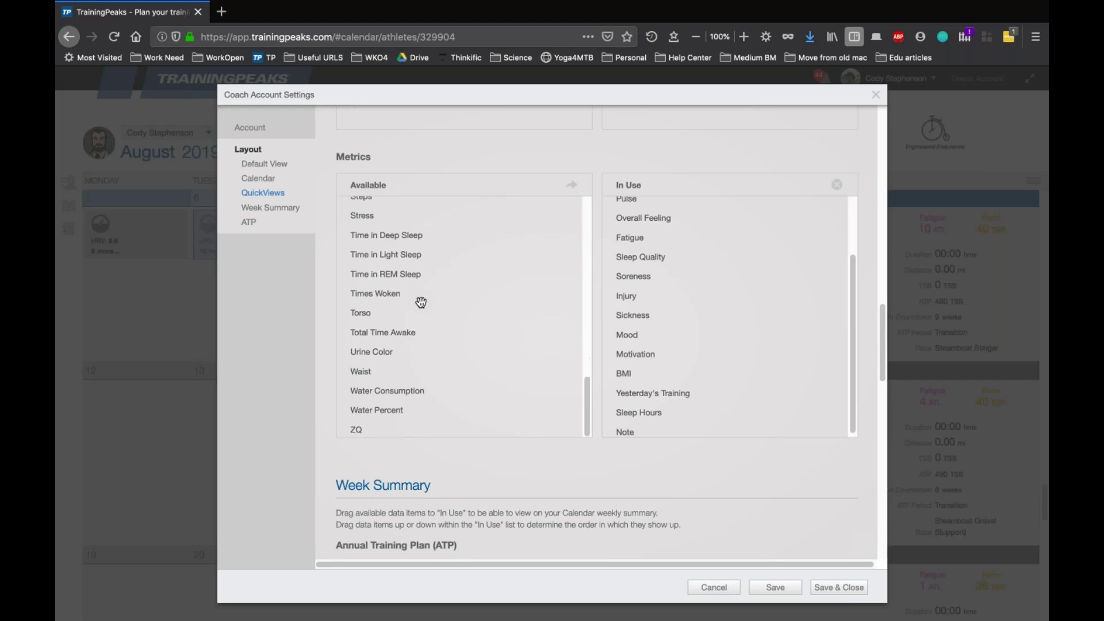
scroll(421, 302, "up", 10)
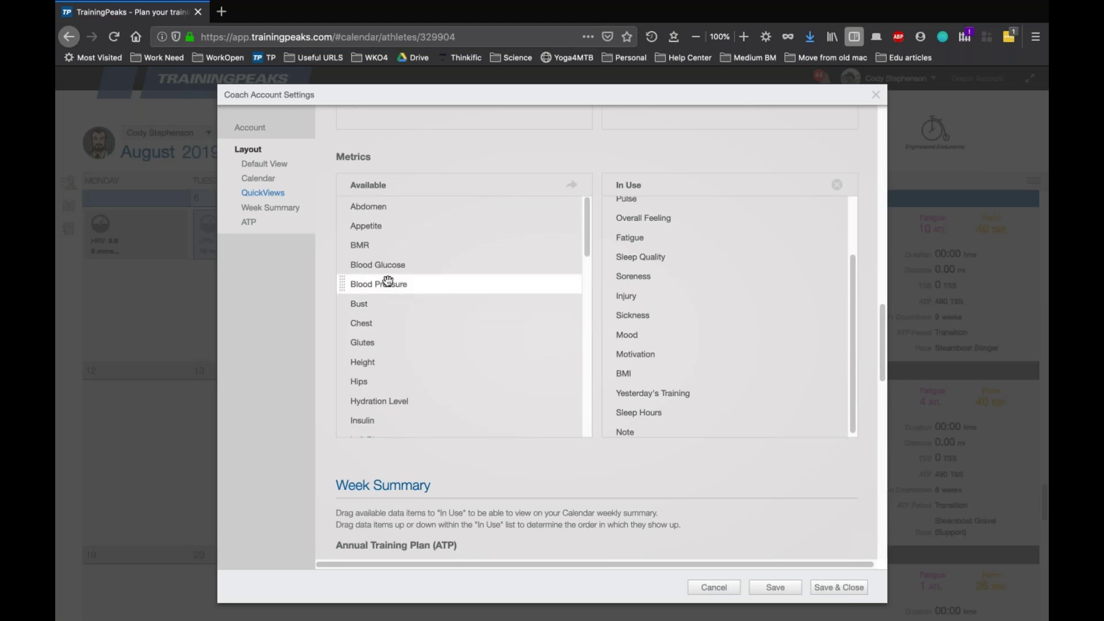
scroll(383, 371, "down", 1)
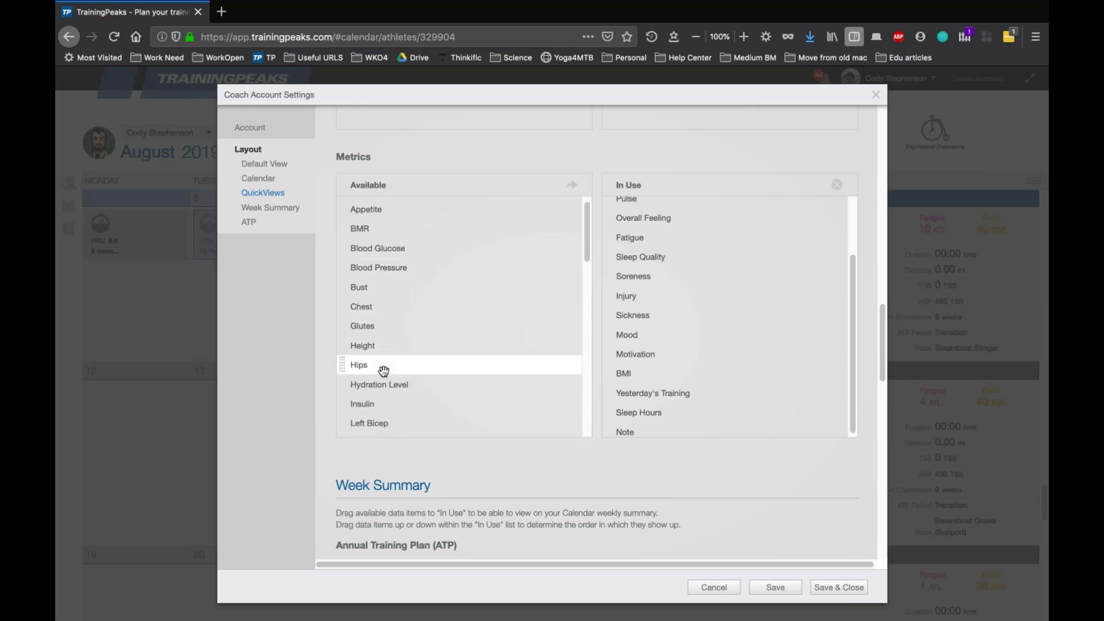
scroll(384, 371, "down", 2)
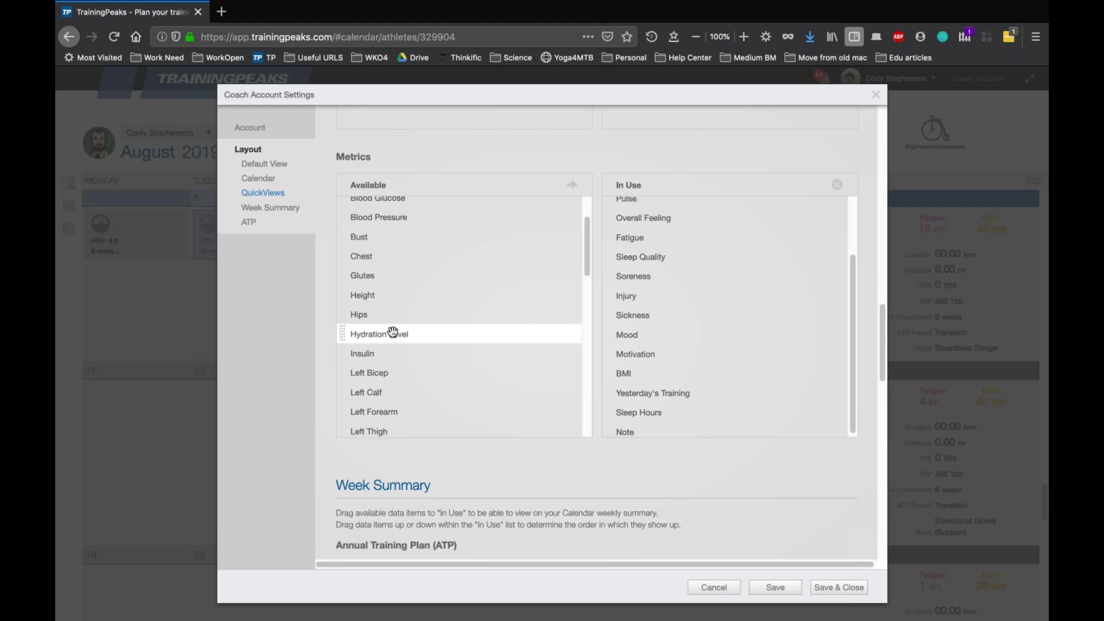
Move Hydration Level into In Use and back to Available, then save the QuickViews settings
left_click_drag(393, 333, 669, 324)
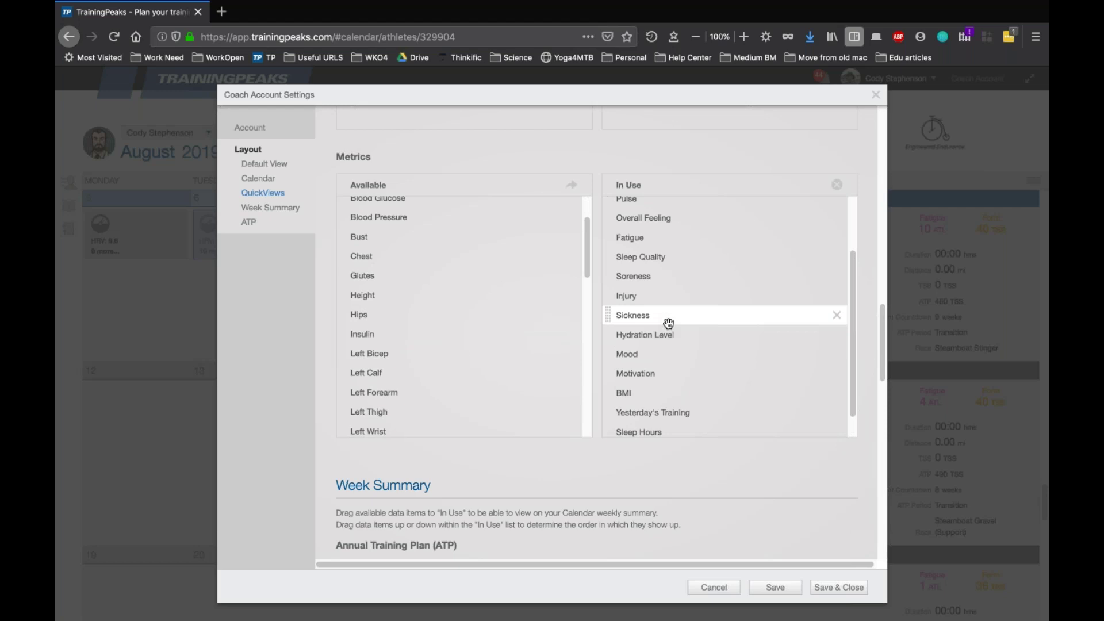
scroll(668, 323, "up", 3)
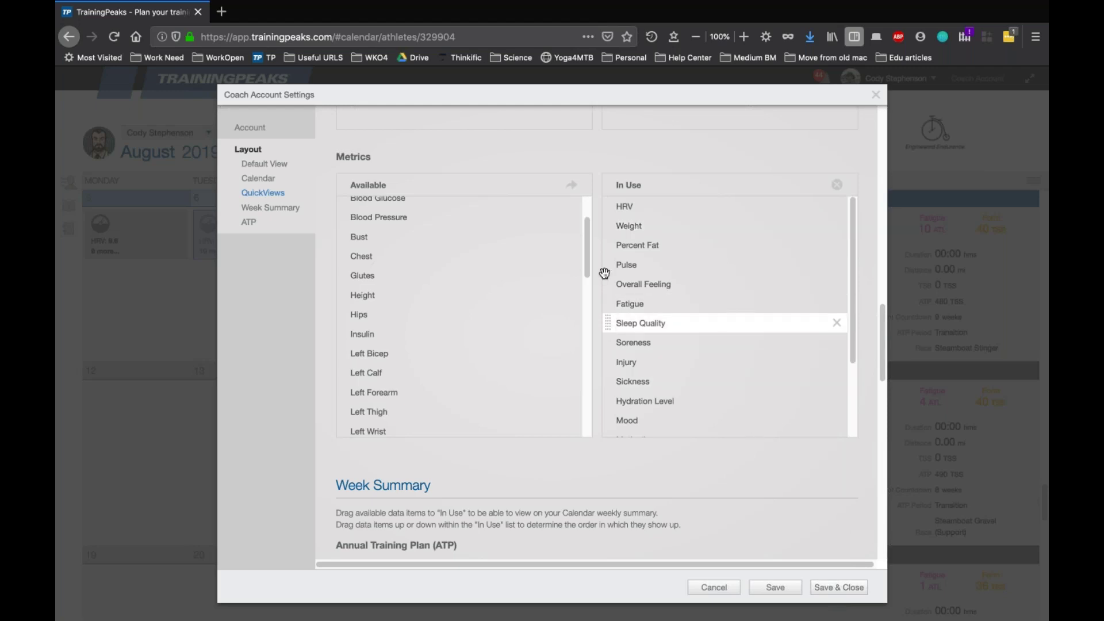
left_click_drag(611, 403, 467, 368)
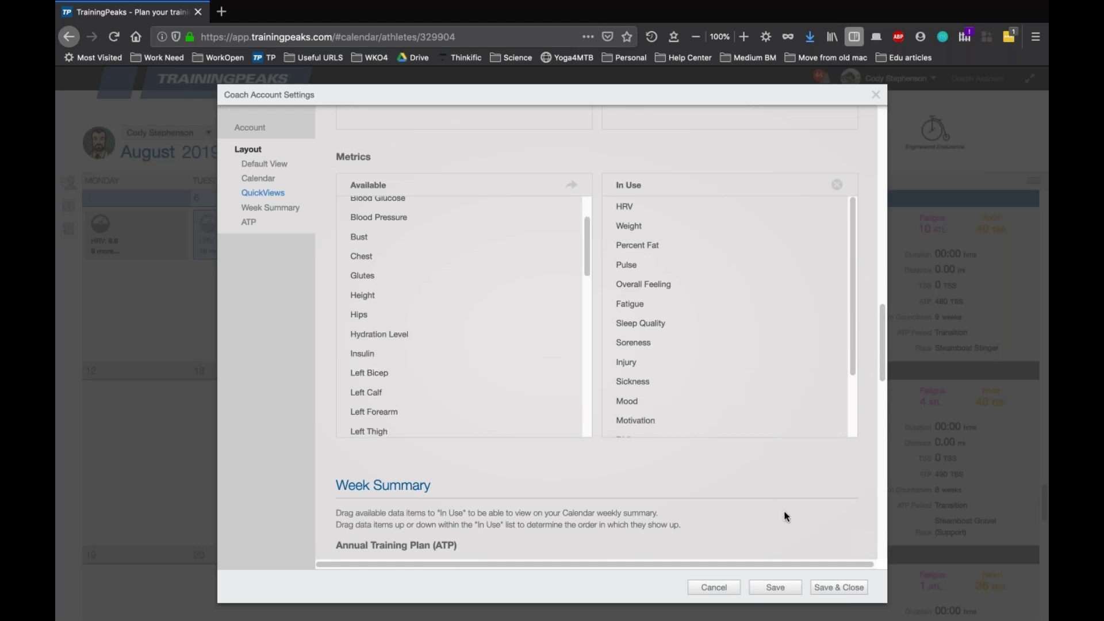
left_click(826, 593)
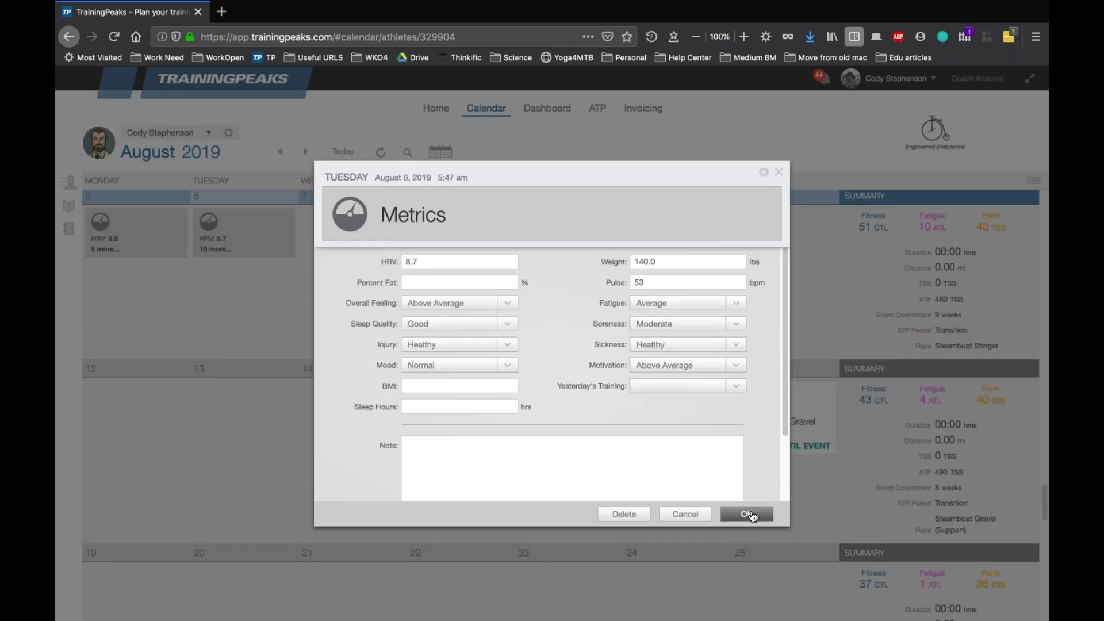
left_click(750, 515)
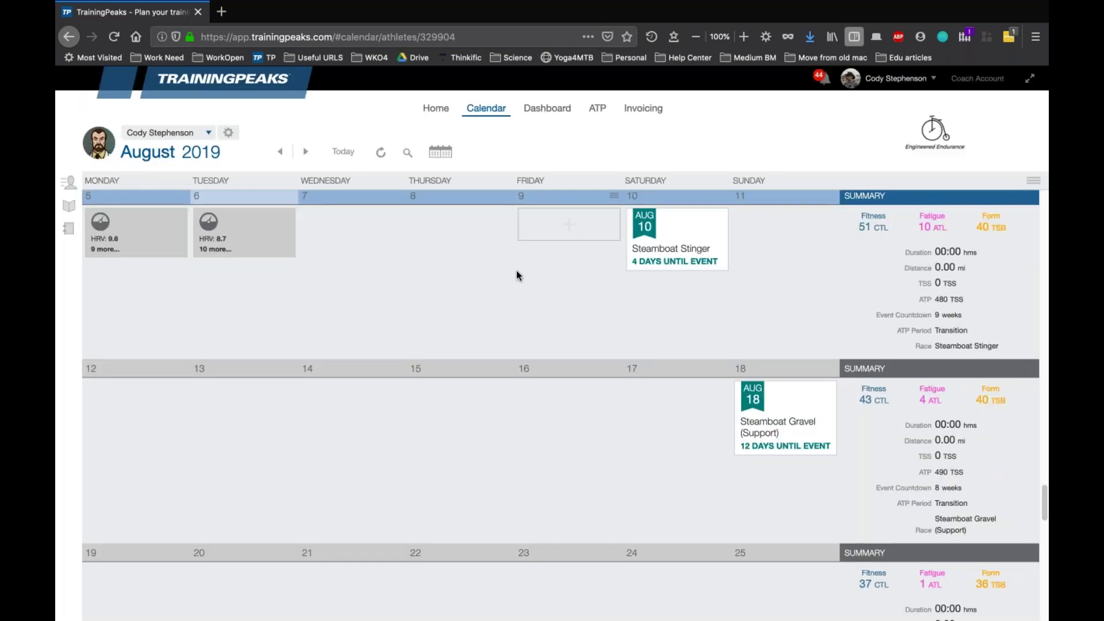
Switch to WKO5's athlete details, browse the 42 synced metrics, and select HRV to chart it
key("ctrl+Right")
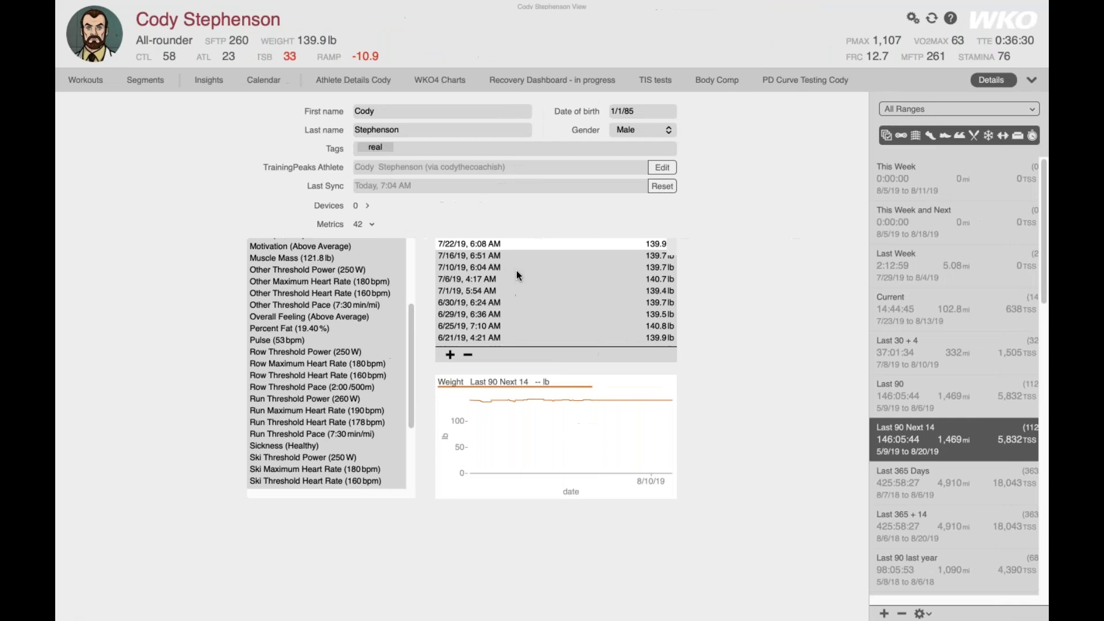
scroll(302, 277, "up", 5)
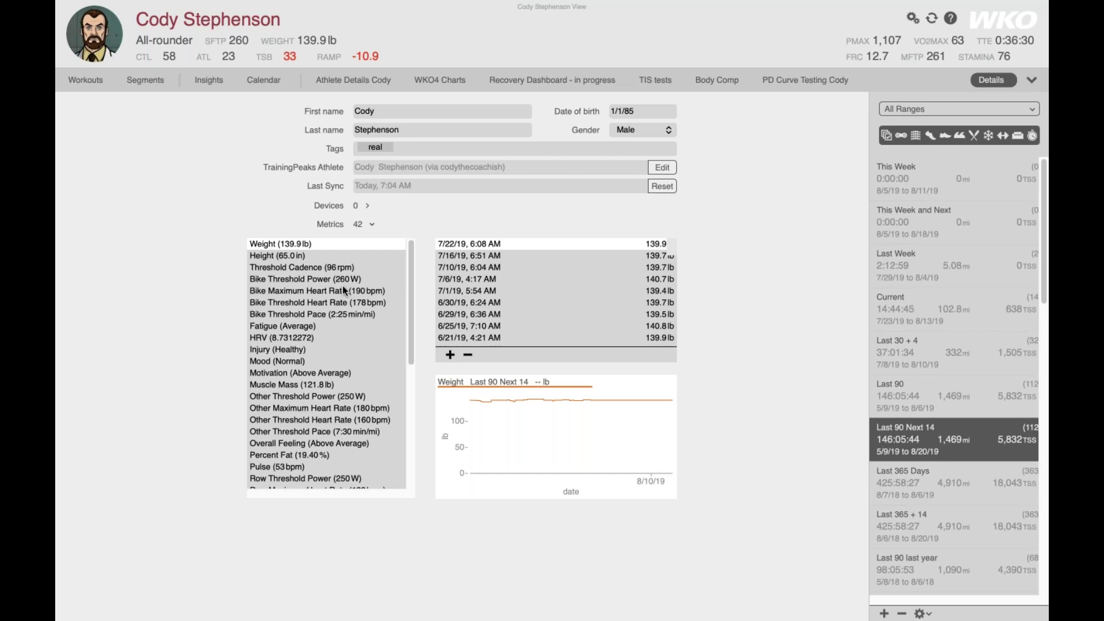
scroll(334, 296, "down", 1)
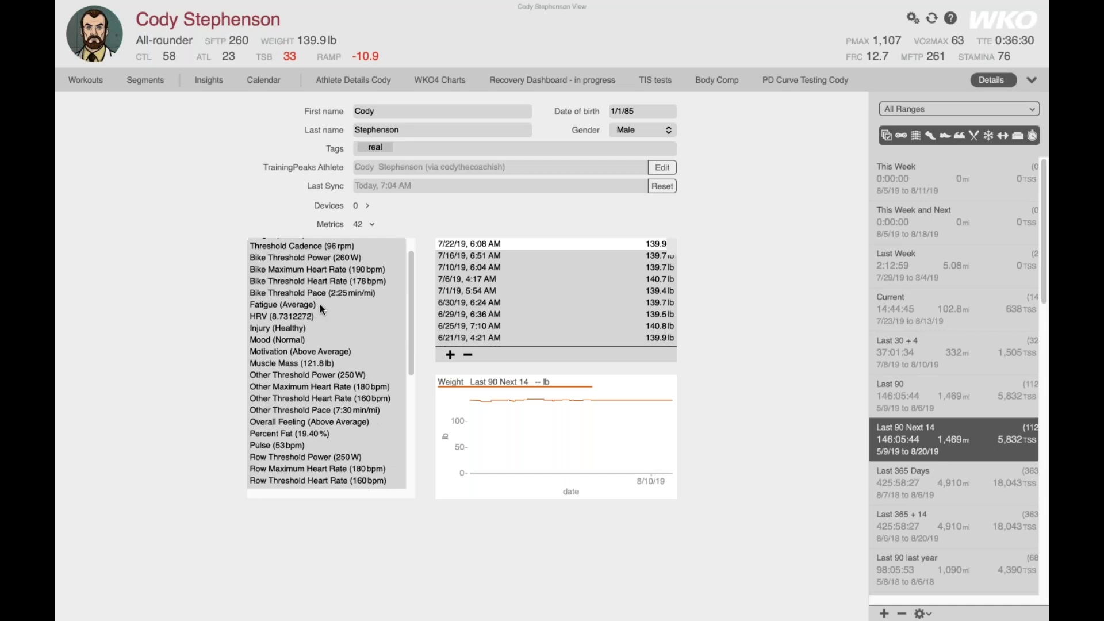
left_click(295, 317)
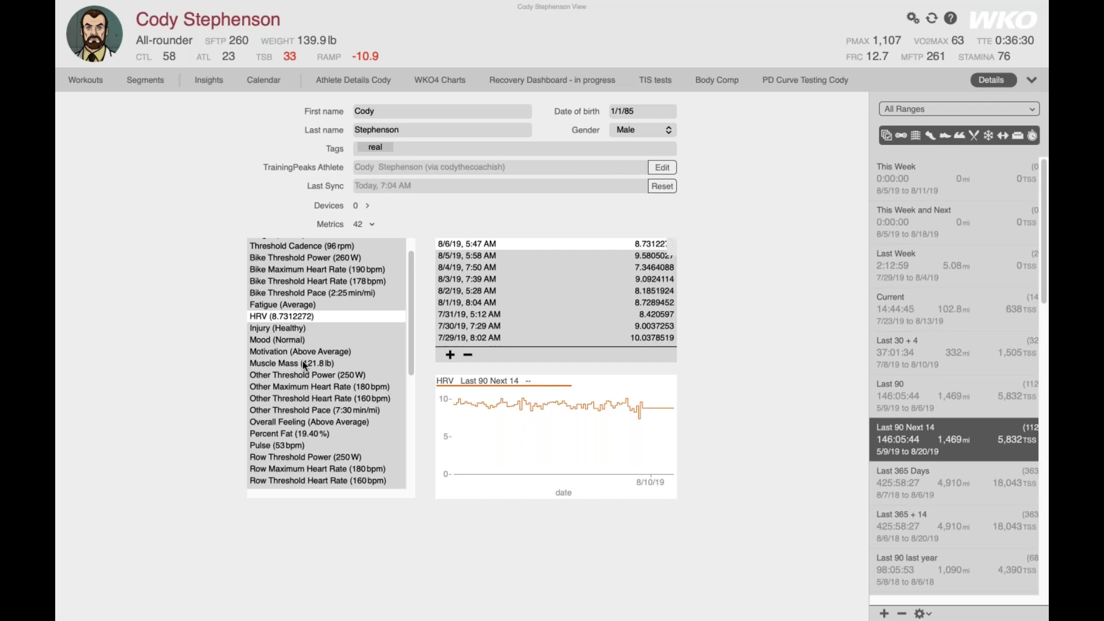
Select the Stress (Average) metric to show its dated readings and chart over Last 90 Next 14
scroll(303, 365, "down", 7)
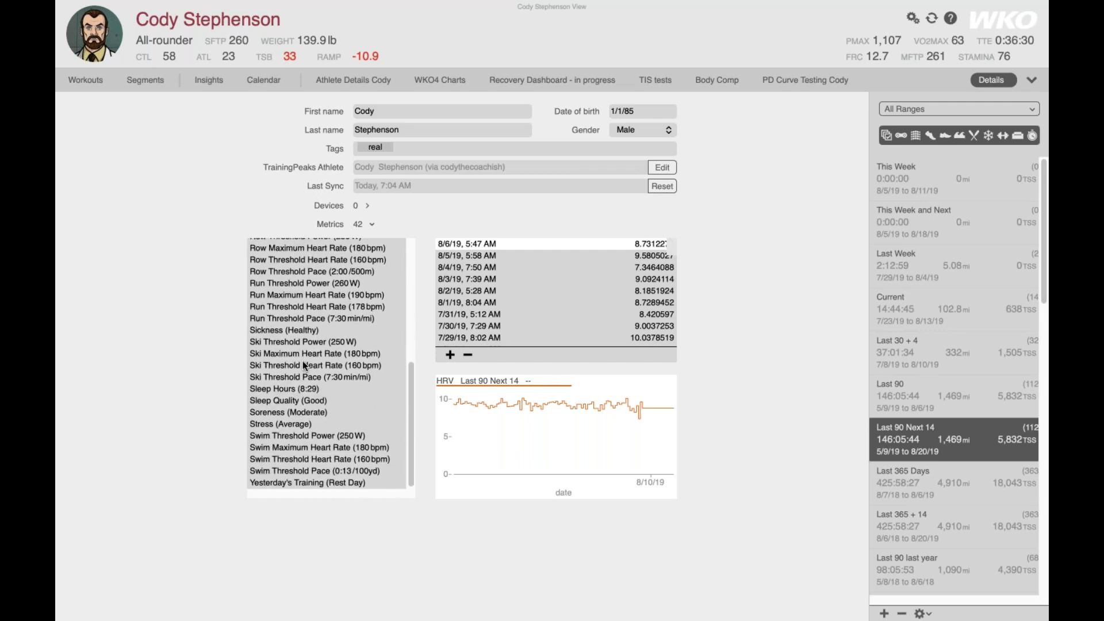
left_click(289, 426)
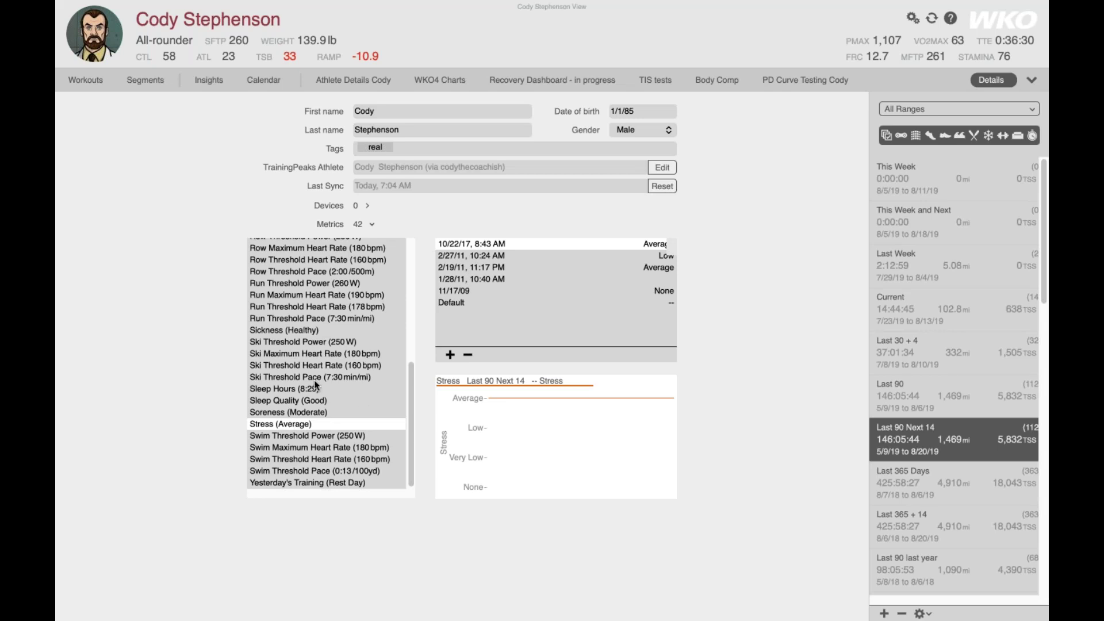
scroll(316, 385, "up", 6)
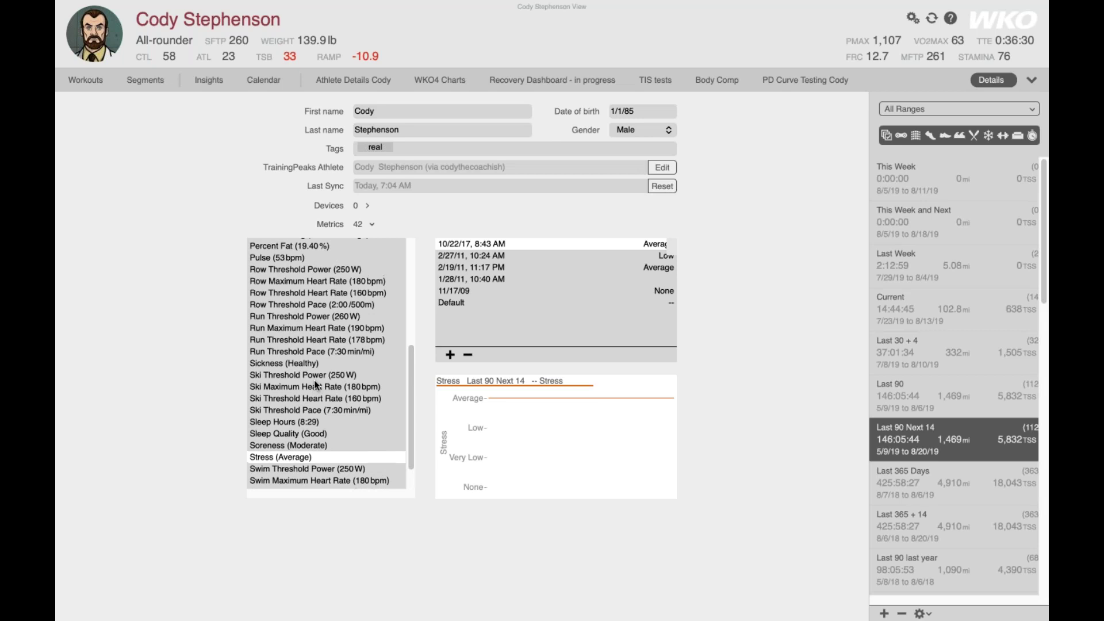
Select Percent Fat (19.40 %) in the Metrics list to show its readings and chart
scroll(315, 385, "down", 1)
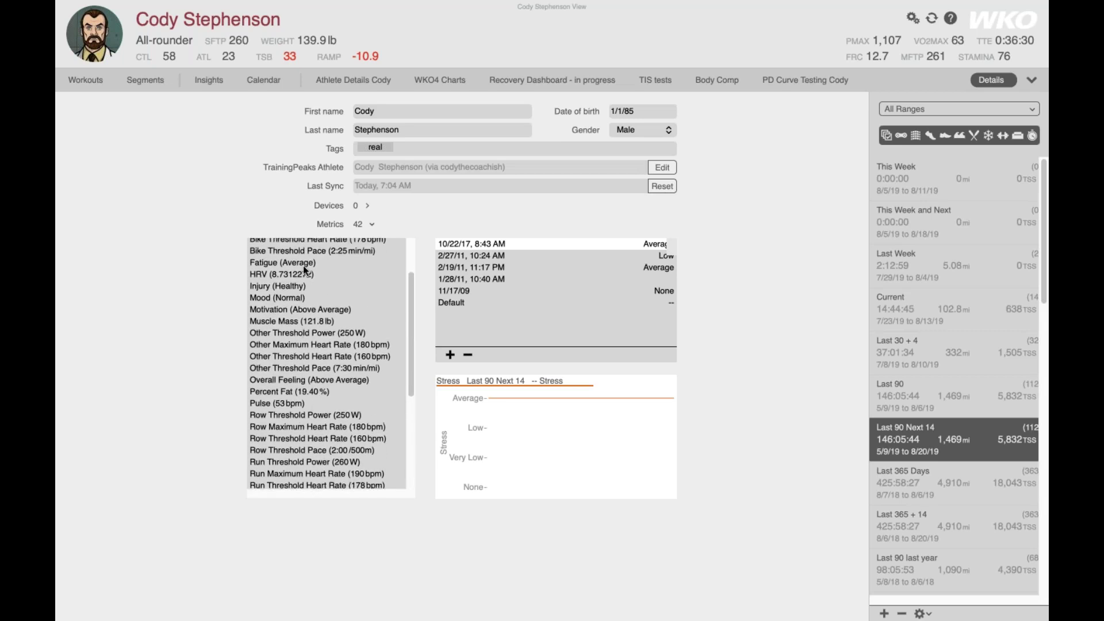
scroll(297, 291, "down", 1)
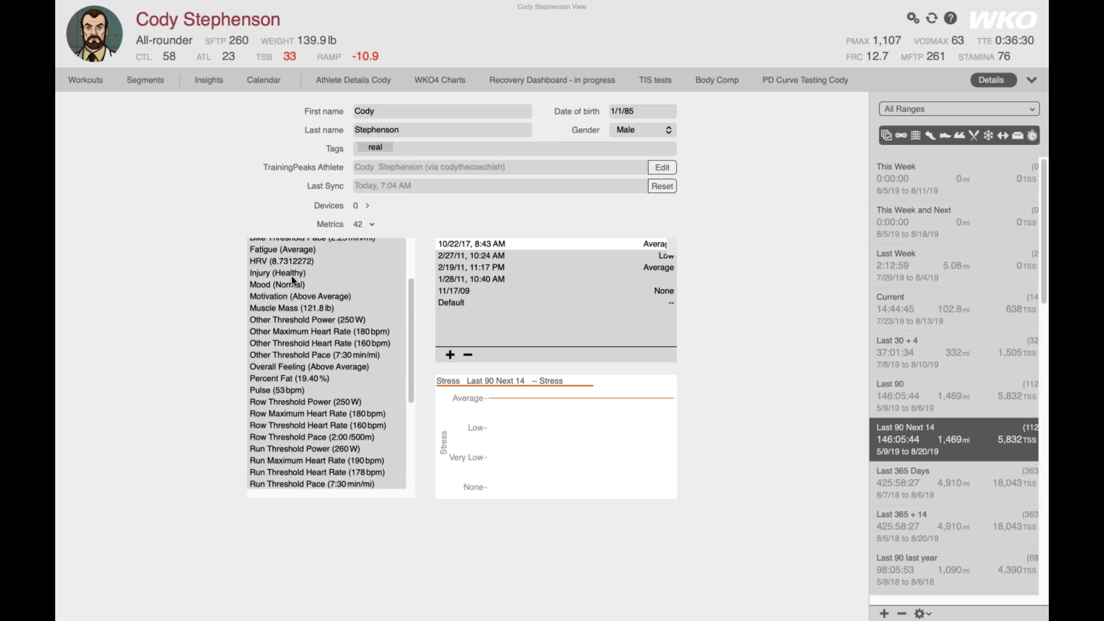
scroll(293, 279, "down", 5)
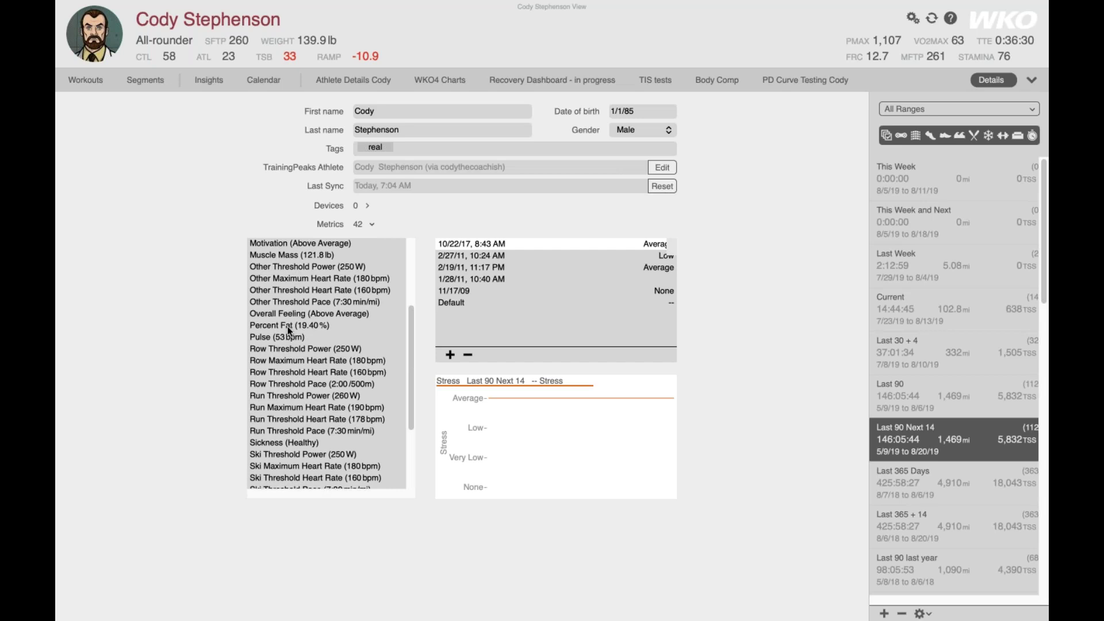
left_click(289, 328)
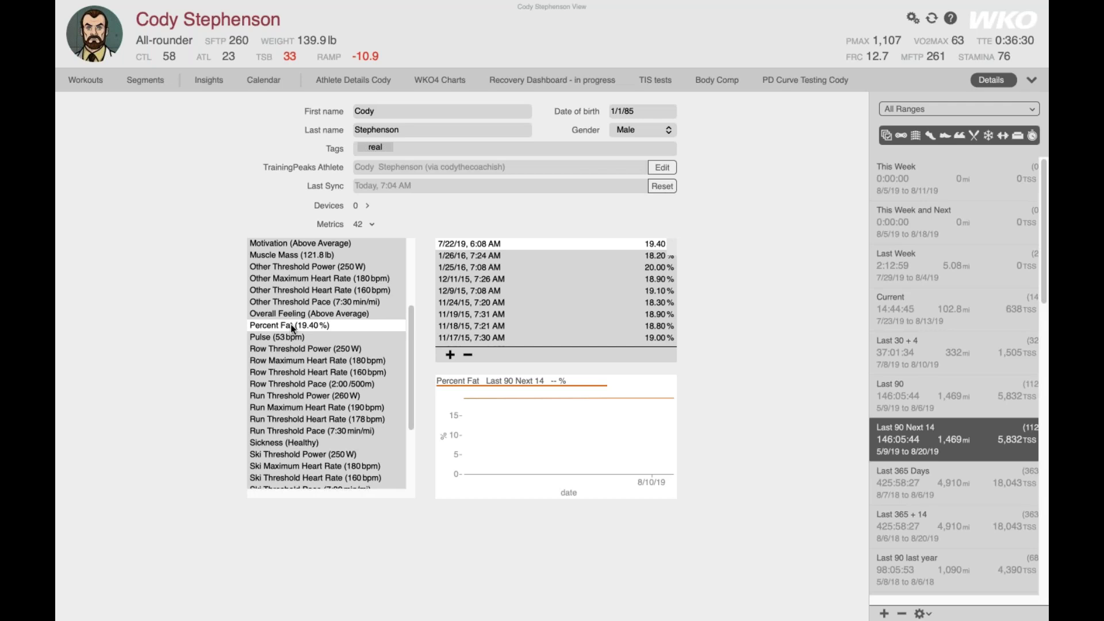
Review the Percent Fat history, then open the athlete's recovery dashboard
scroll(291, 328, "up", 5)
scroll(292, 328, "down", 3)
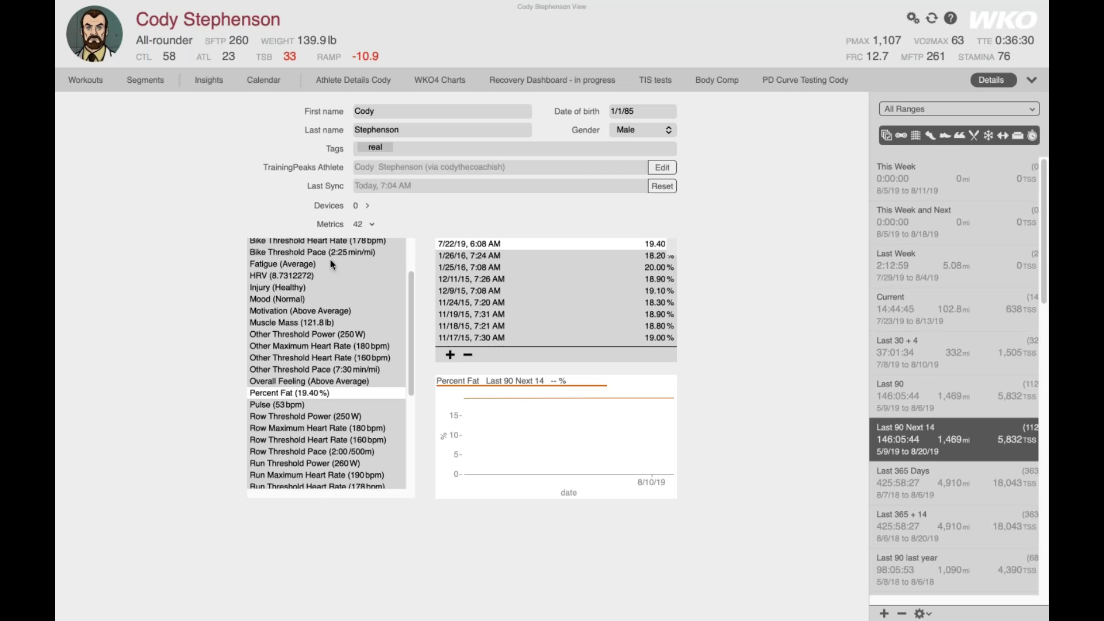
left_click(542, 79)
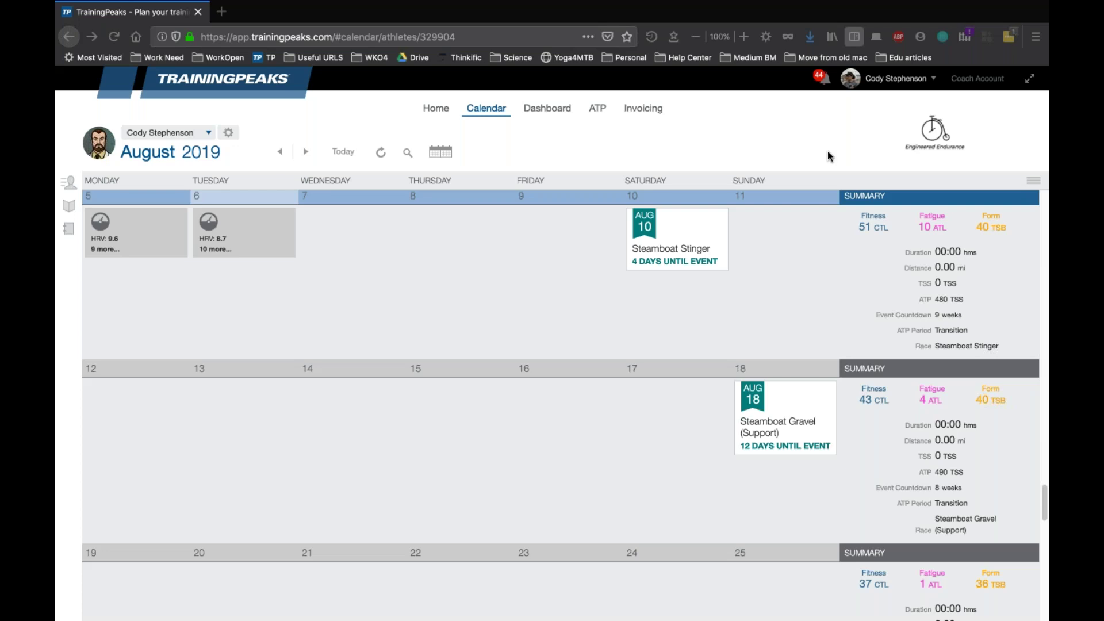
Return to Google Slides showing slide 7, Q&A, with its Additional Resources links
key("ctrl+Left")
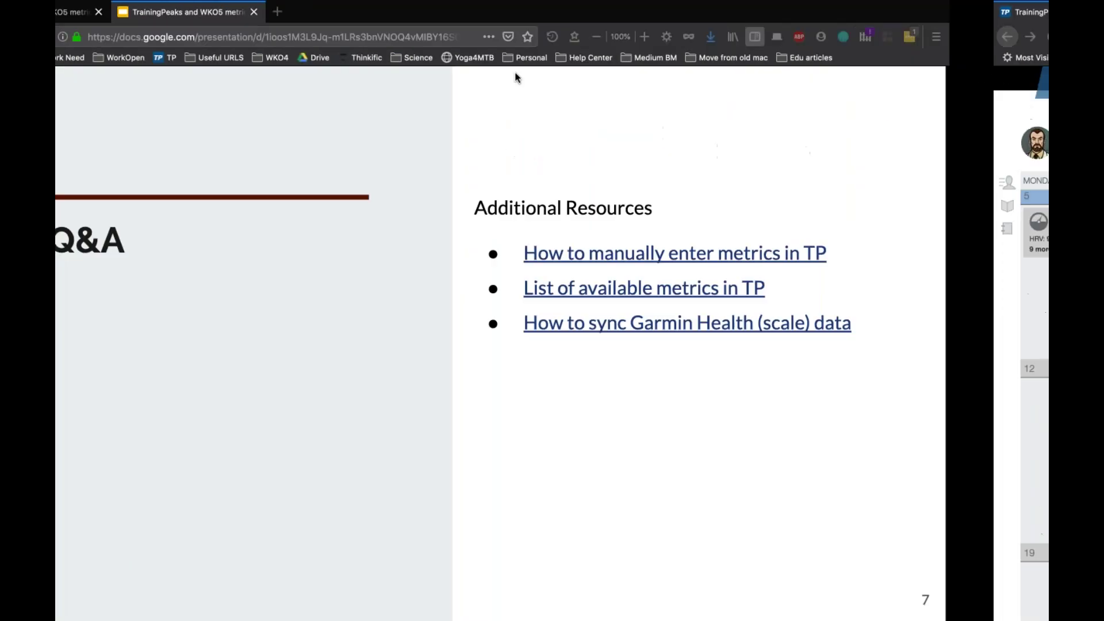